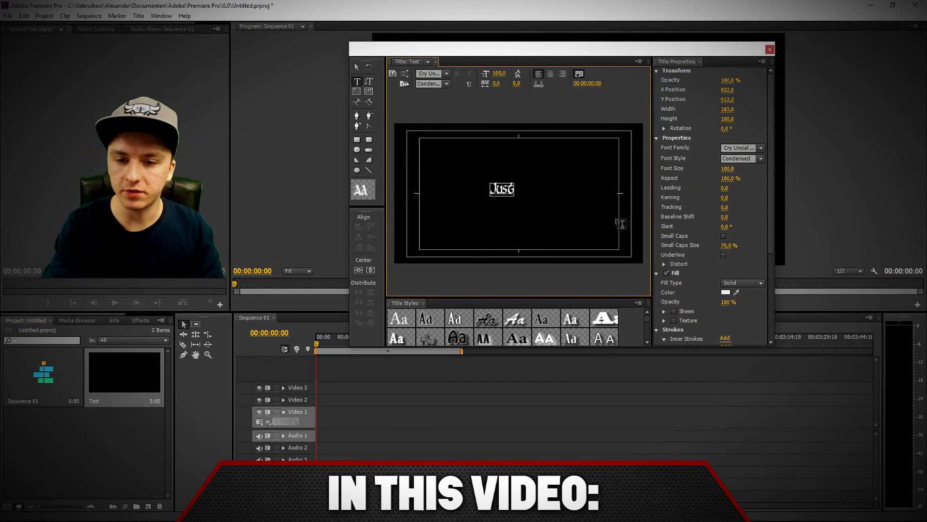
Type 'Just some' on the title canvas to begin the title text.
{"action": "type", "text": "some"}
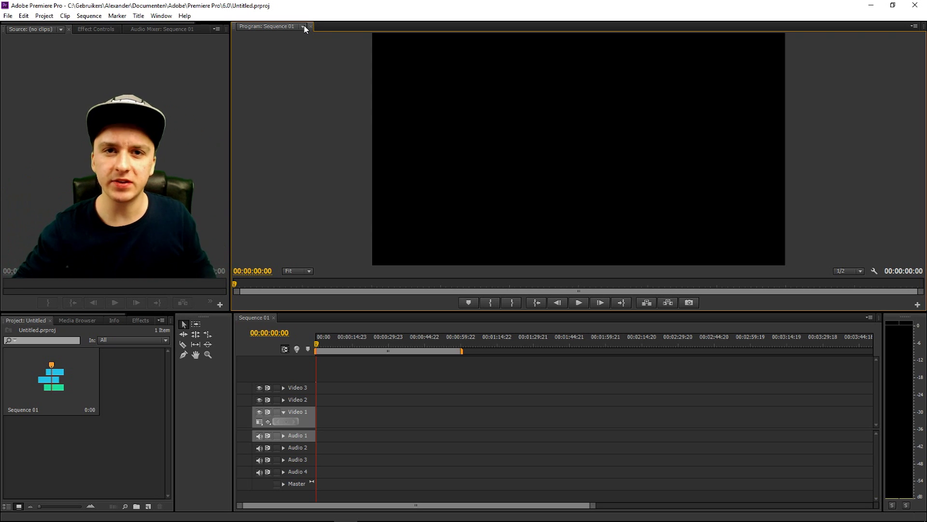
Add a new title item named Text from the Project panel's New Item menu.
{"action": "left_click", "coordinate": [201, 191]}
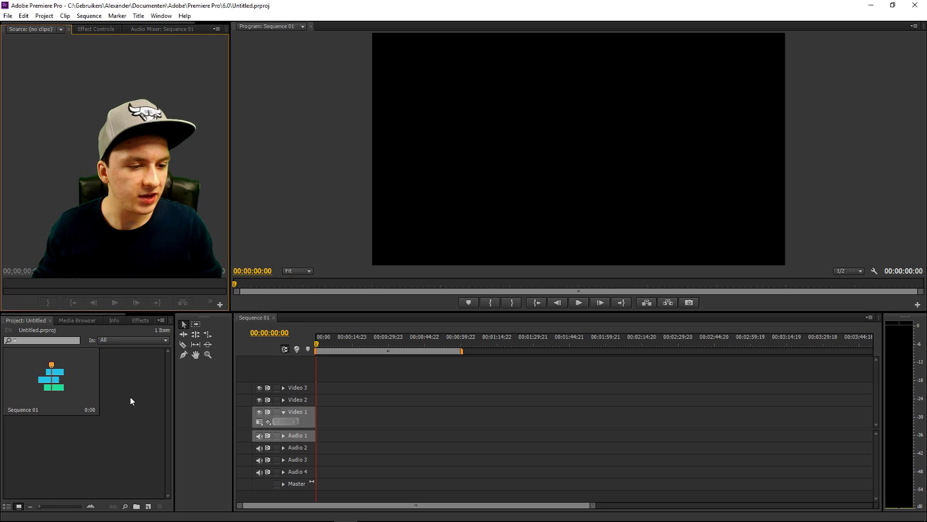
{"action": "right_click", "coordinate": [232, 289]}
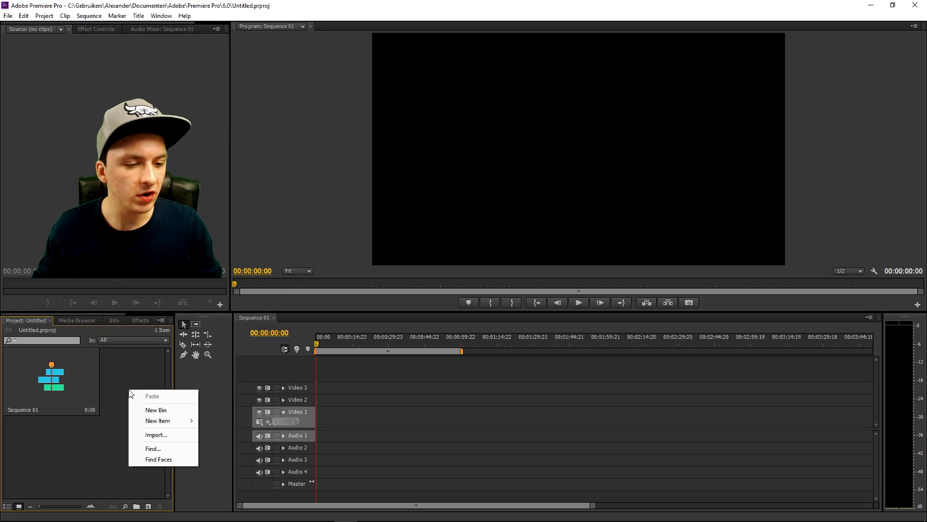
{"action": "mouse_move", "coordinate": [343, 371]}
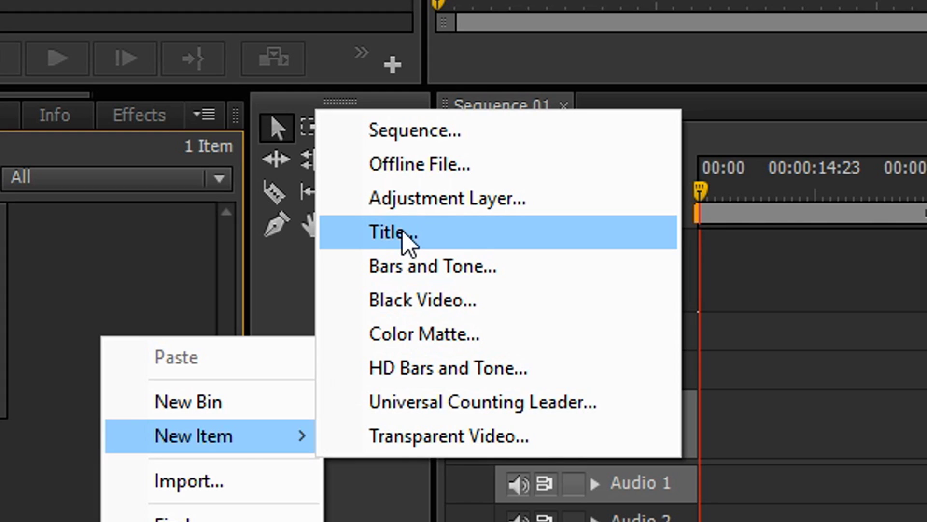
{"action": "left_click", "coordinate": [224, 358]}
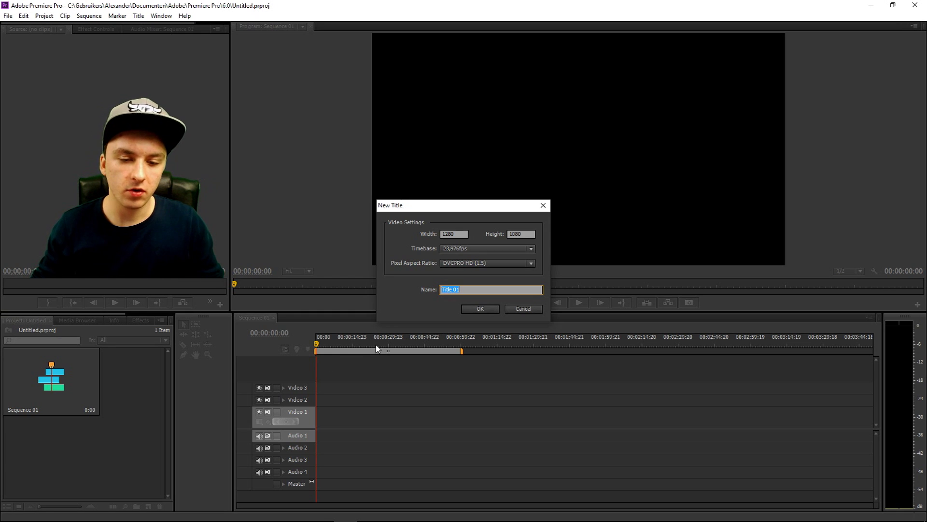
{"action": "type", "text": "Text"}
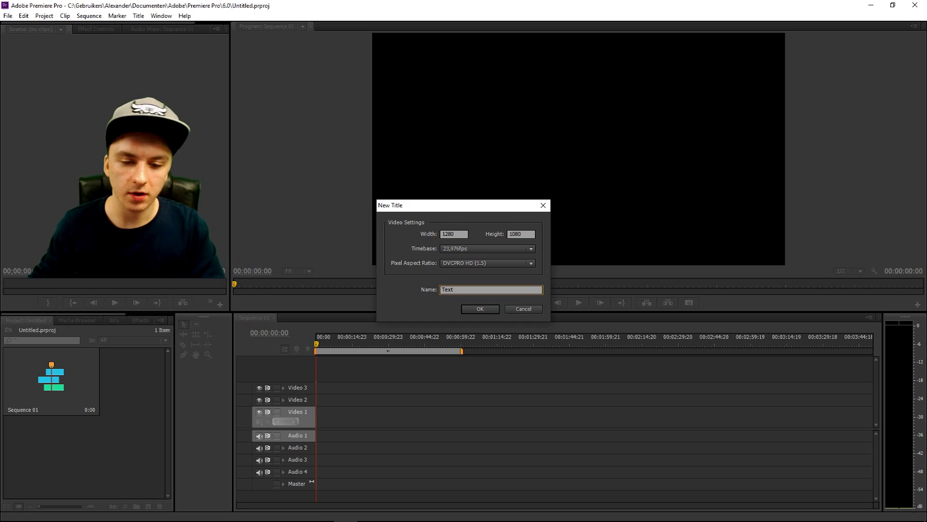
{"action": "left_click", "coordinate": [480, 309]}
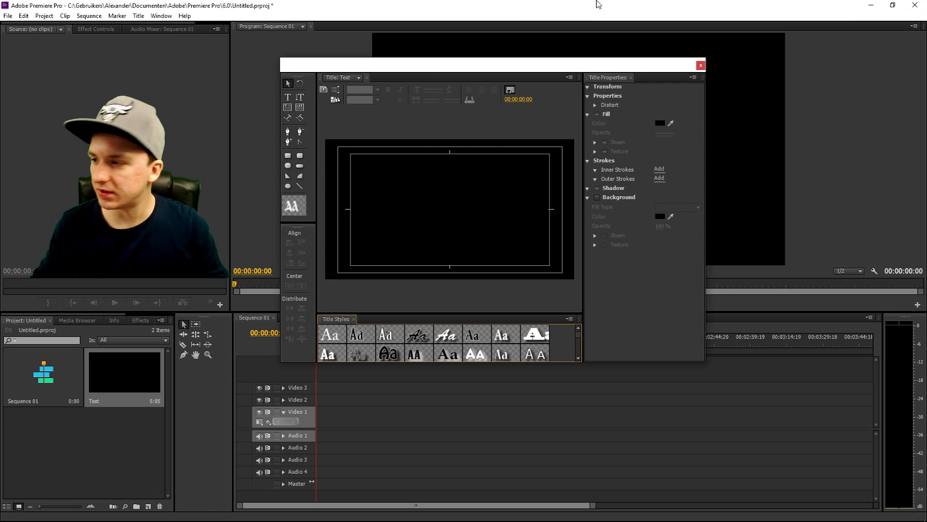
Reposition the Titler window and type JustAlexHalford at the centre of the canvas.
{"action": "left_click_drag", "start_coordinate": [427, 73], "coordinate": [517, 53]}
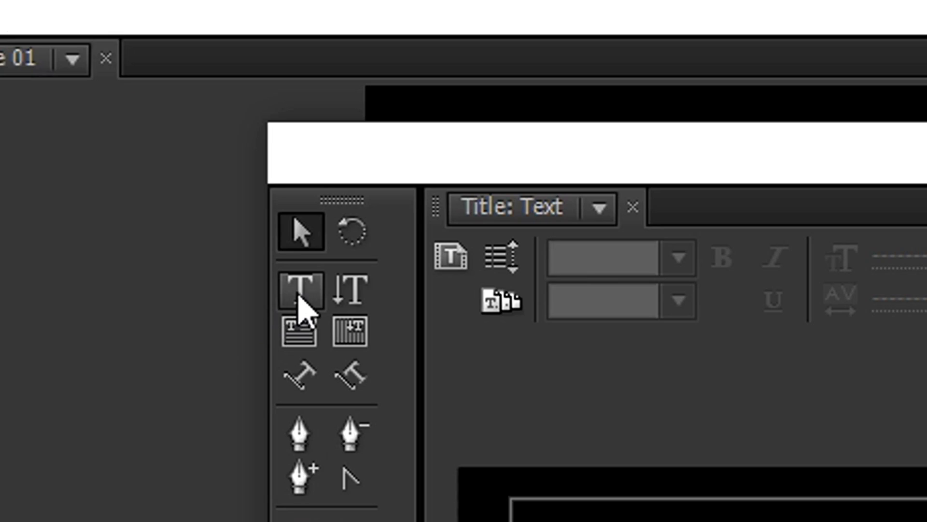
{"action": "left_click", "coordinate": [357, 83]}
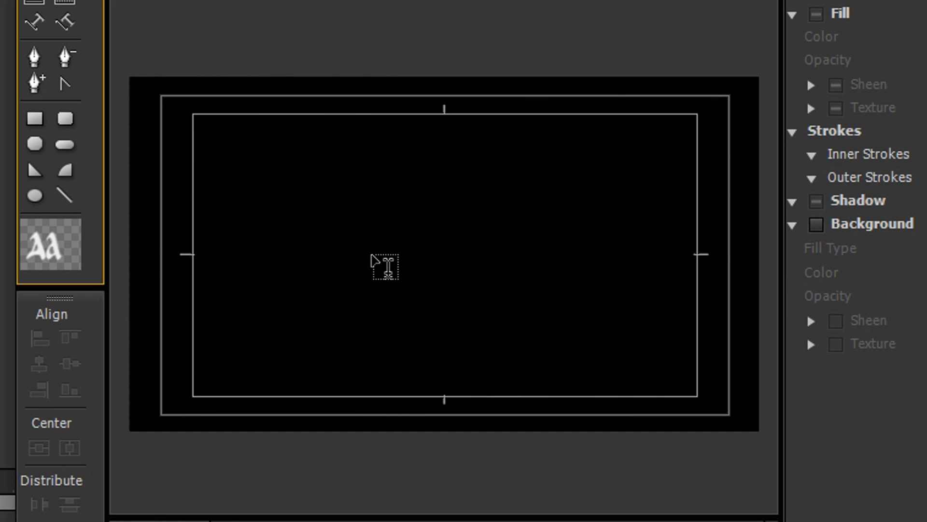
{"action": "left_click", "coordinate": [491, 190]}
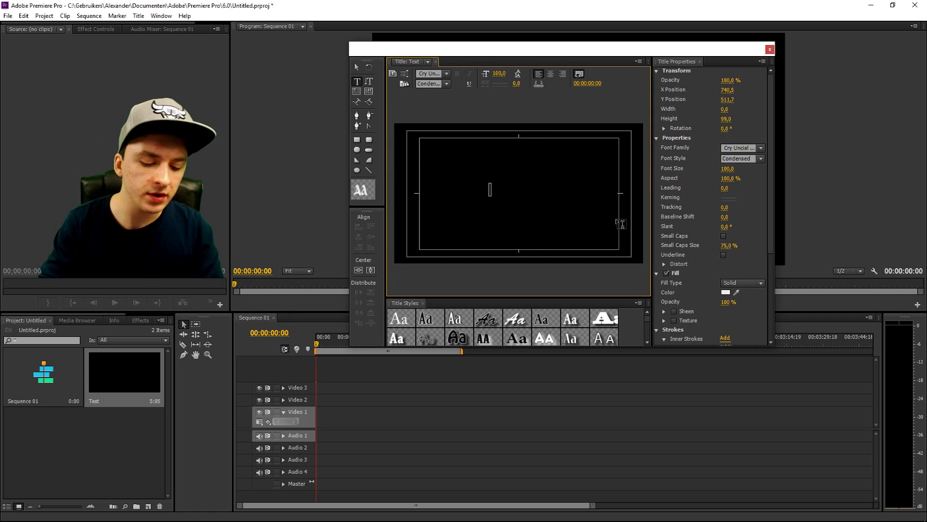
{"action": "type", "text": "JustAlexHal"}
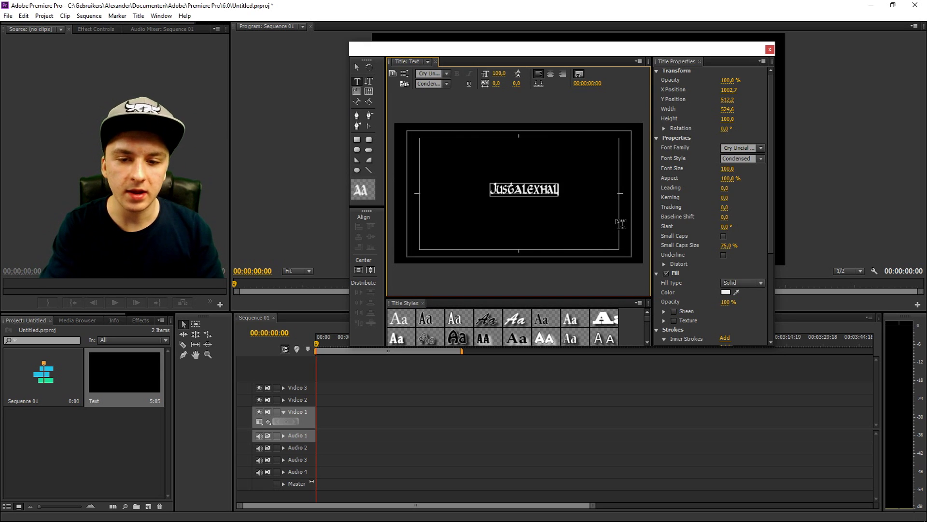
{"action": "type", "text": "ford"}
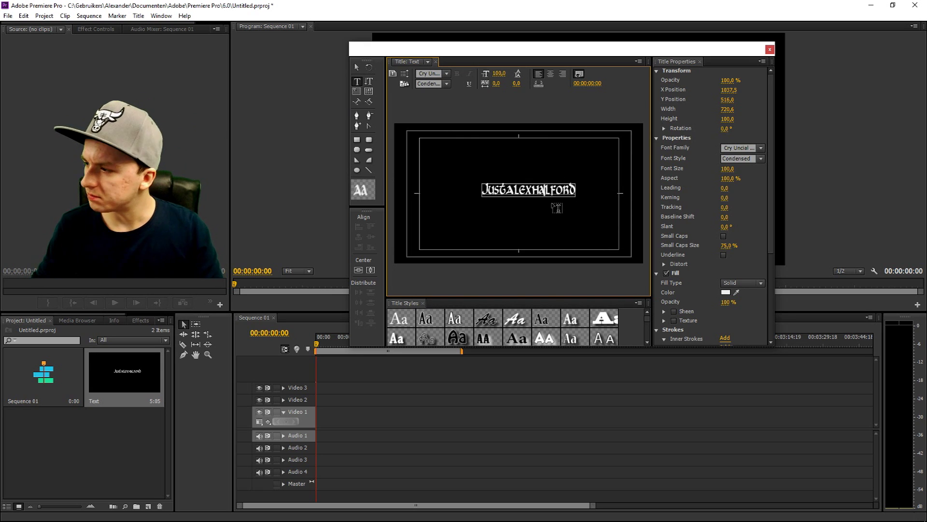
Scale the JustAlexHalford text slightly larger by dragging its corner handle.
{"action": "left_click_drag", "start_coordinate": [501, 45], "coordinate": [496, 270]}
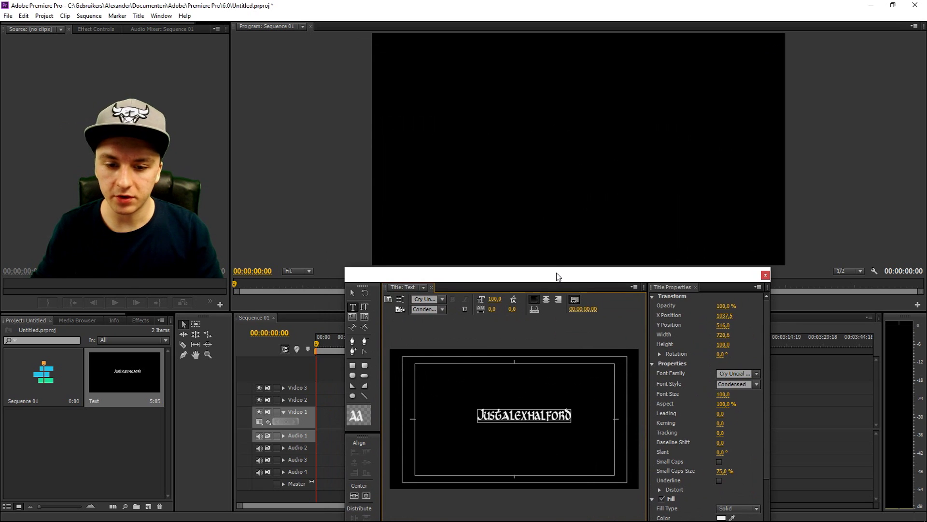
{"action": "left_click_drag", "start_coordinate": [558, 276], "coordinate": [594, 54]}
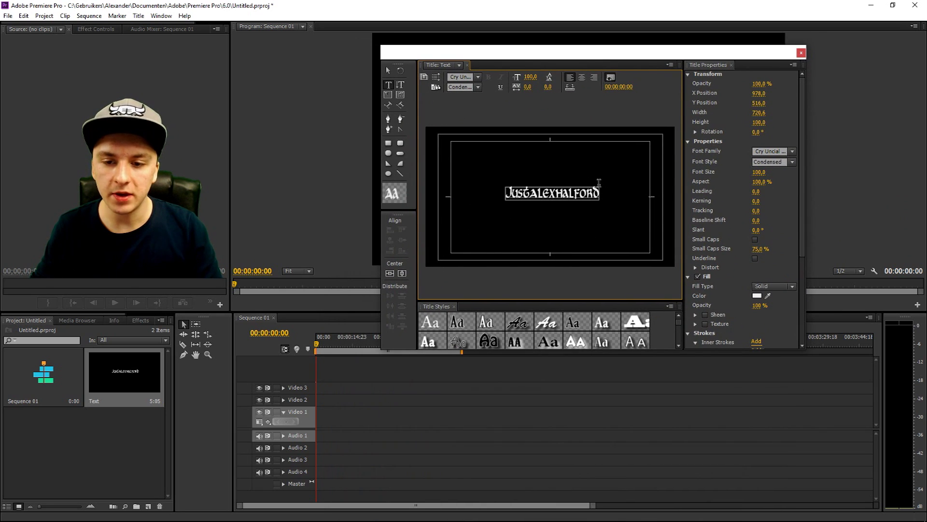
{"action": "left_click_drag", "start_coordinate": [595, 187], "coordinate": [618, 184]}
{"action": "left_click", "coordinate": [566, 192]}
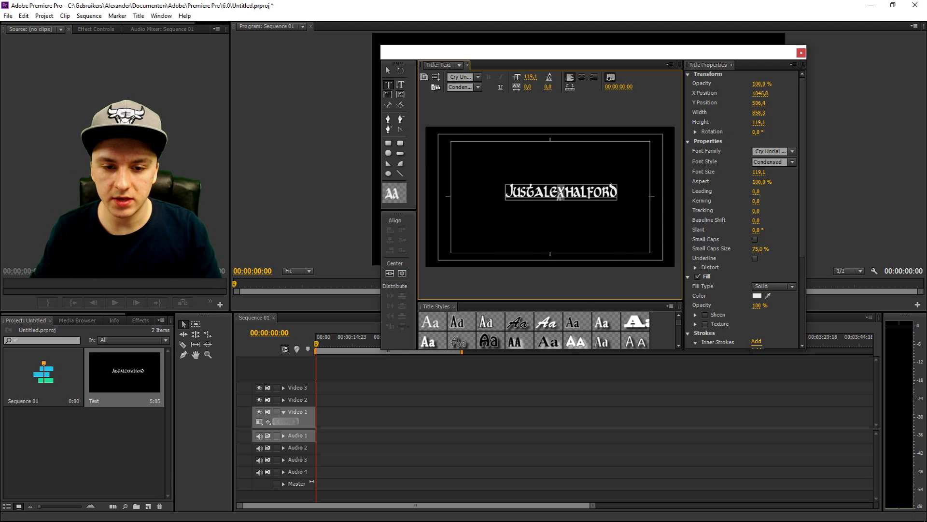
Drag the enlarged text into place near the centre of the title canvas.
{"action": "left_click", "coordinate": [388, 71]}
{"action": "left_click", "coordinate": [485, 157]}
{"action": "left_click", "coordinate": [523, 194]}
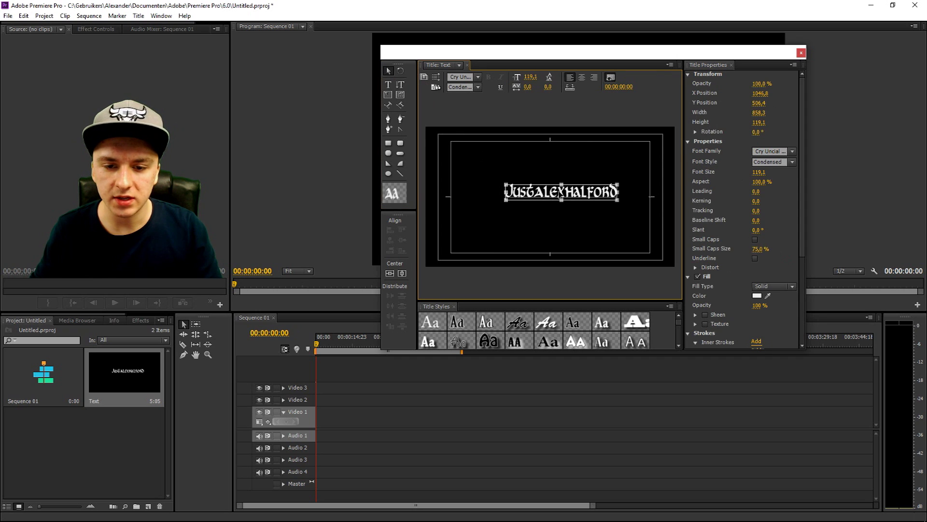
{"action": "mouse_move", "coordinate": [560, 192]}
{"action": "left_mouse_down"}
{"action": "mouse_move", "coordinate": [526, 174]}
{"action": "mouse_move", "coordinate": [562, 193]}
{"action": "mouse_move", "coordinate": [554, 190]}
{"action": "left_mouse_up"}
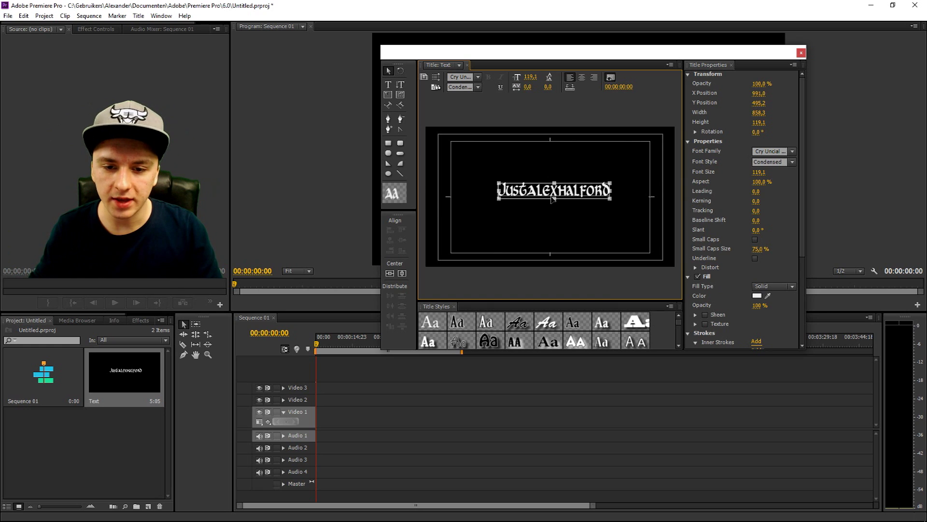
{"action": "left_click_drag", "start_coordinate": [553, 199], "coordinate": [551, 206]}
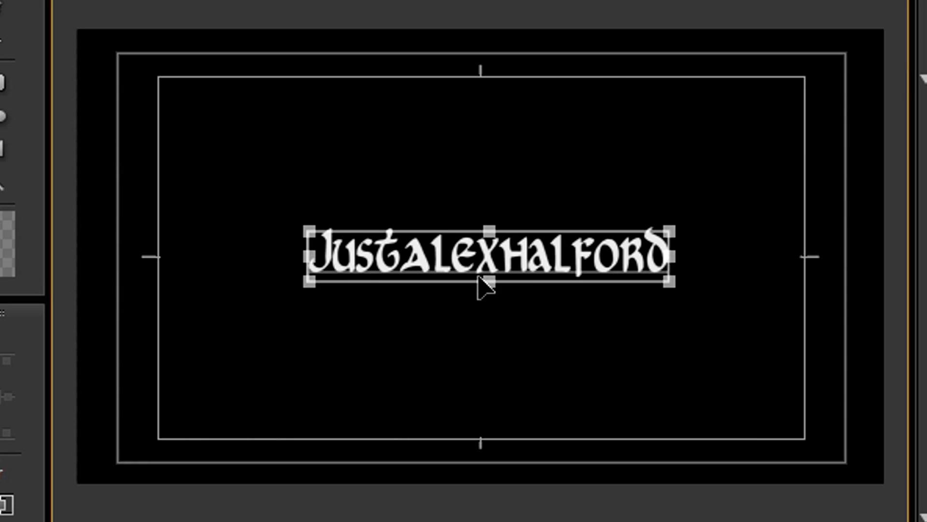
{"action": "mouse_move", "coordinate": [478, 276]}
{"action": "left_mouse_down"}
{"action": "mouse_move", "coordinate": [491, 275]}
{"action": "mouse_move", "coordinate": [478, 265]}
{"action": "left_mouse_up"}
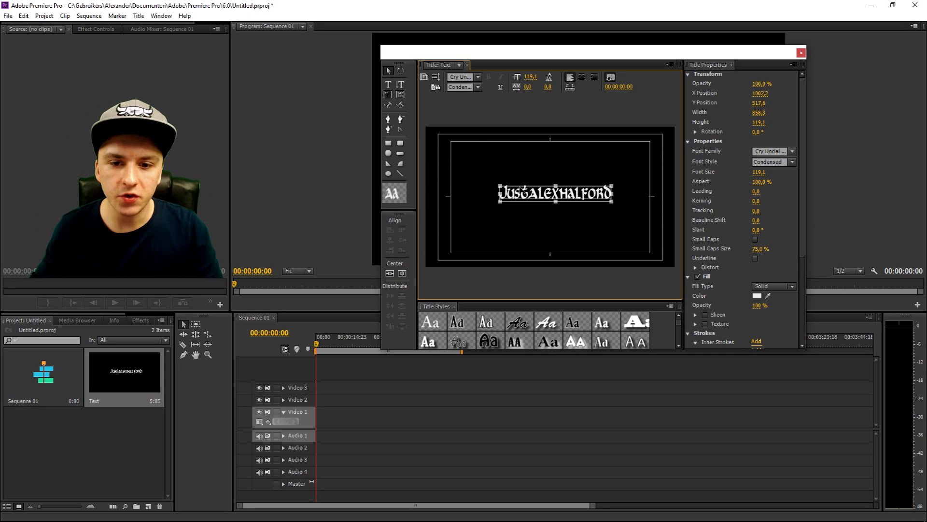
Apply Position > Horizontal Center and Vertical Center to the text, then deselect it.
{"action": "right_click", "coordinate": [546, 193]}
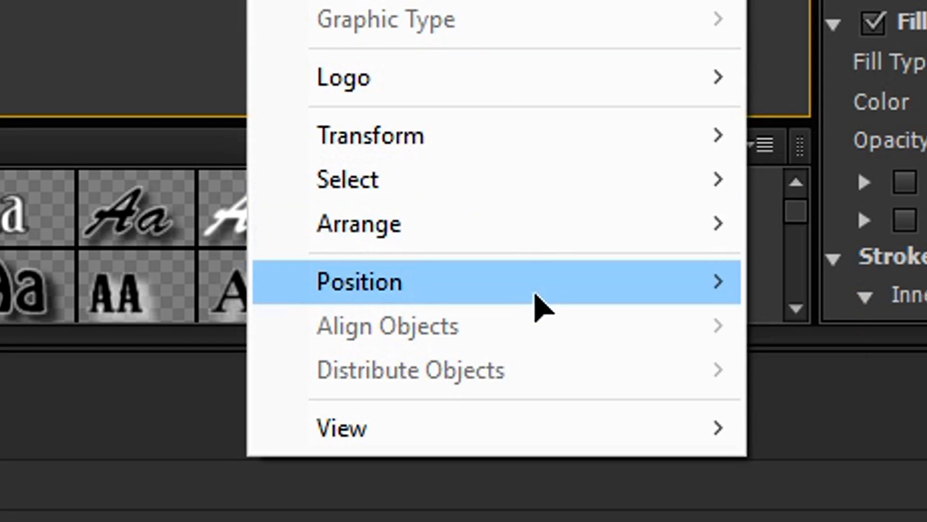
{"action": "mouse_move", "coordinate": [616, 344]}
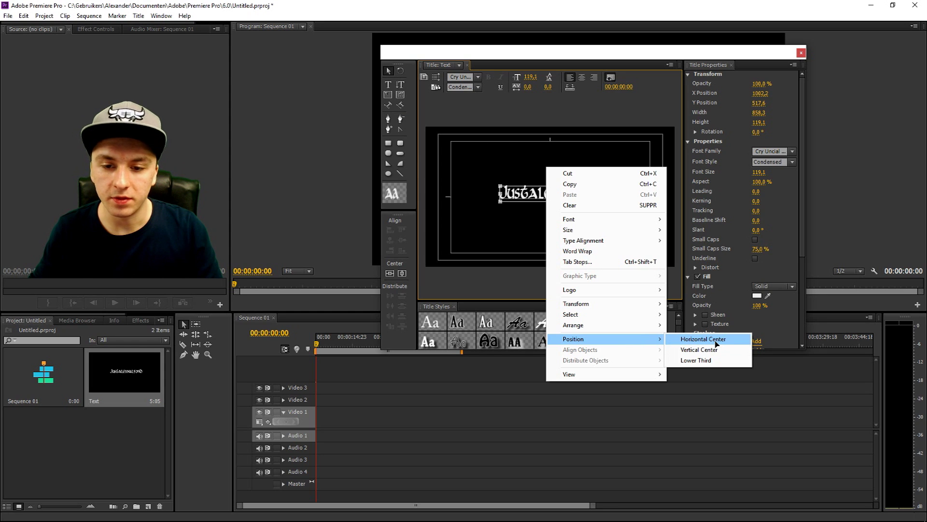
{"action": "left_click", "coordinate": [717, 340]}
{"action": "right_click", "coordinate": [584, 201]}
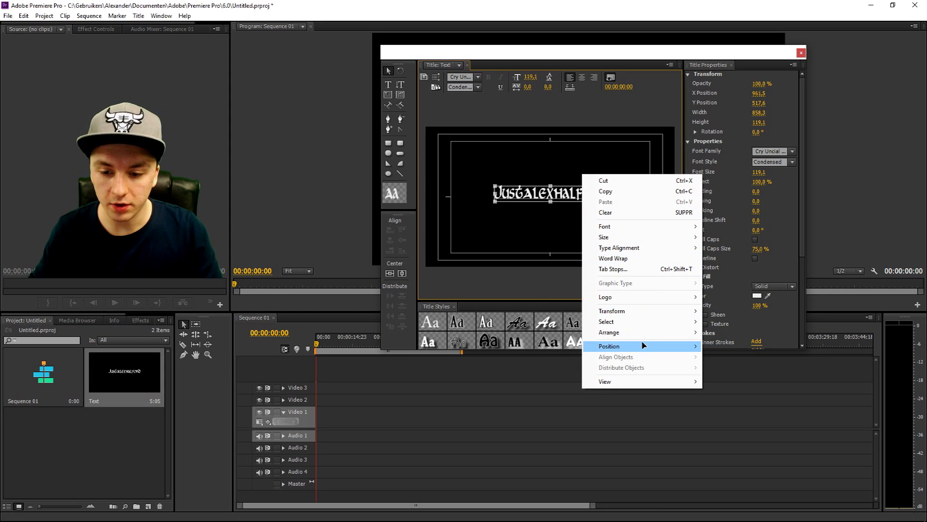
{"action": "mouse_move", "coordinate": [646, 347]}
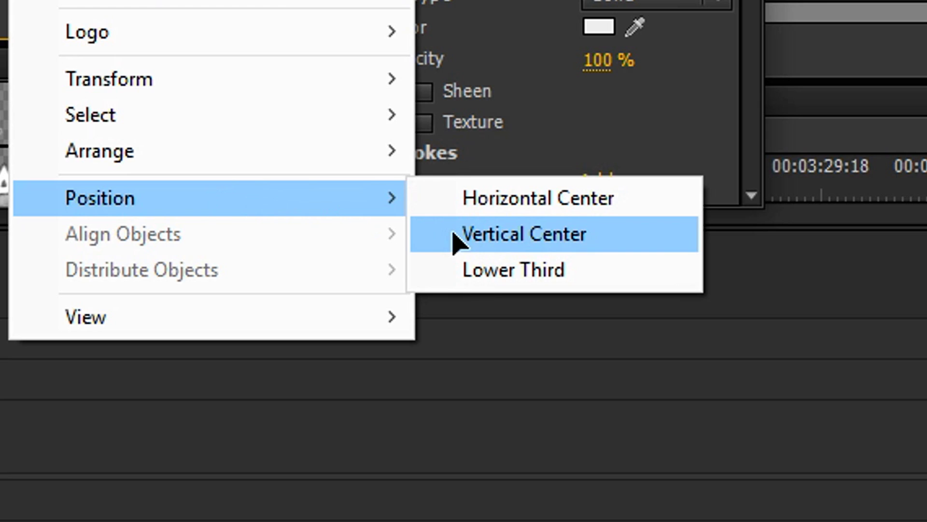
{"action": "left_click", "coordinate": [454, 234]}
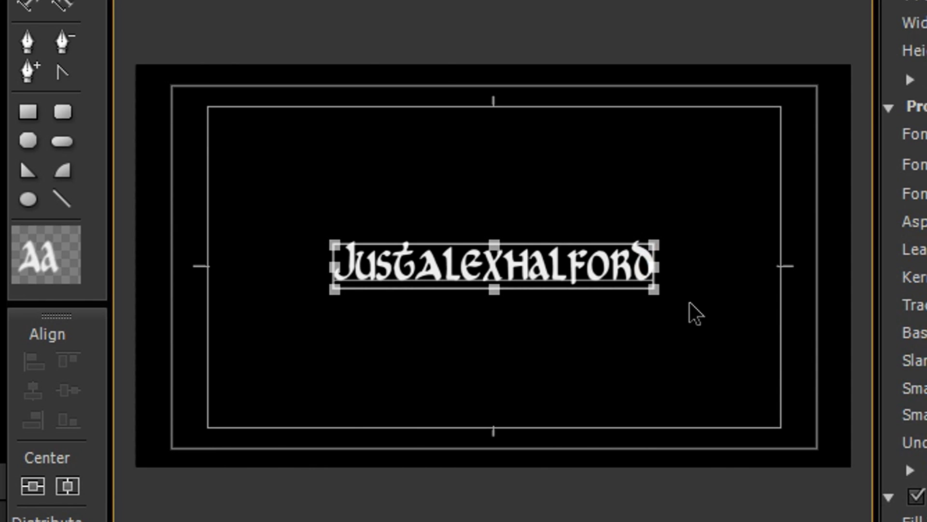
{"action": "left_click", "coordinate": [690, 302]}
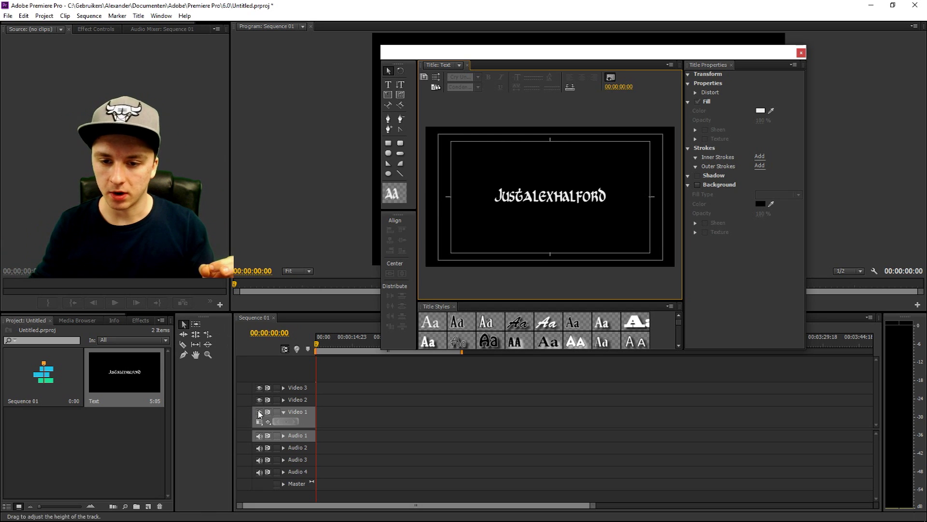
{"action": "left_click", "coordinate": [545, 197]}
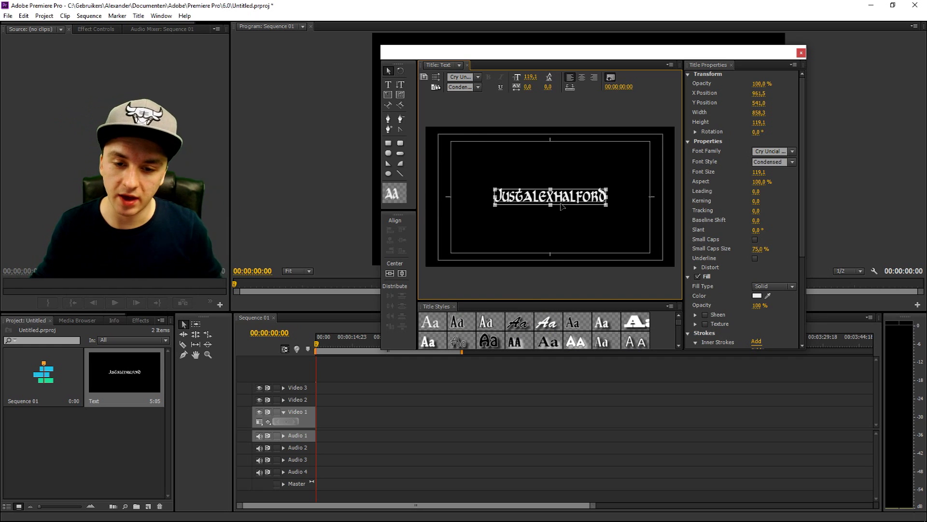
{"action": "double_click", "coordinate": [558, 203]}
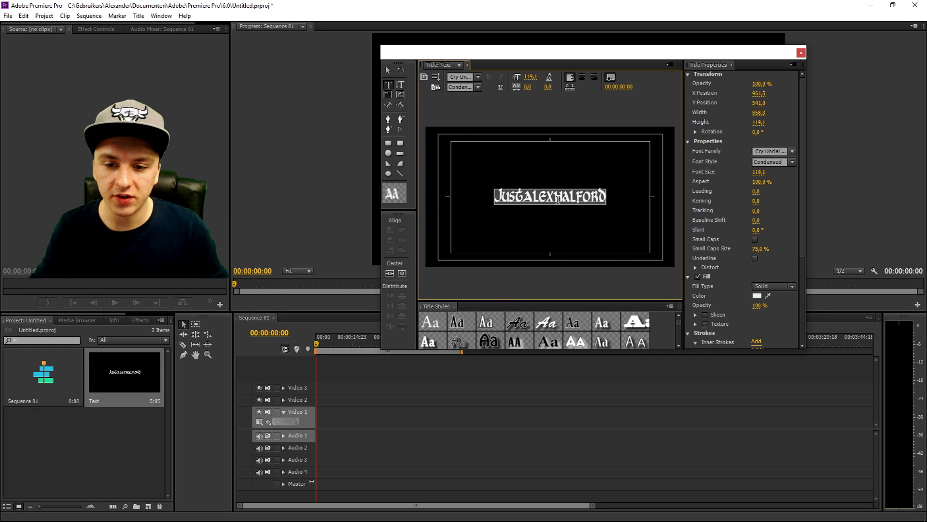
{"action": "left_click", "coordinate": [506, 332]}
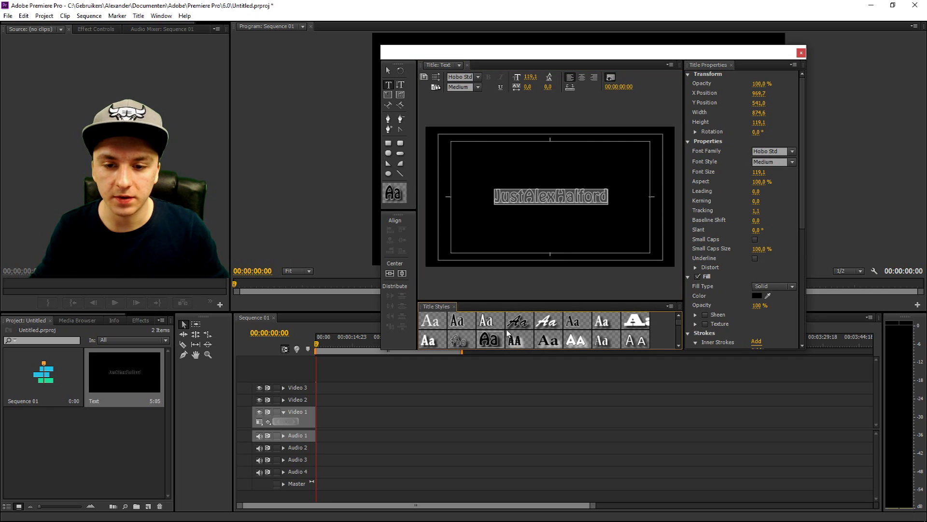
{"action": "left_click", "coordinate": [555, 320]}
{"action": "left_click", "coordinate": [585, 320]}
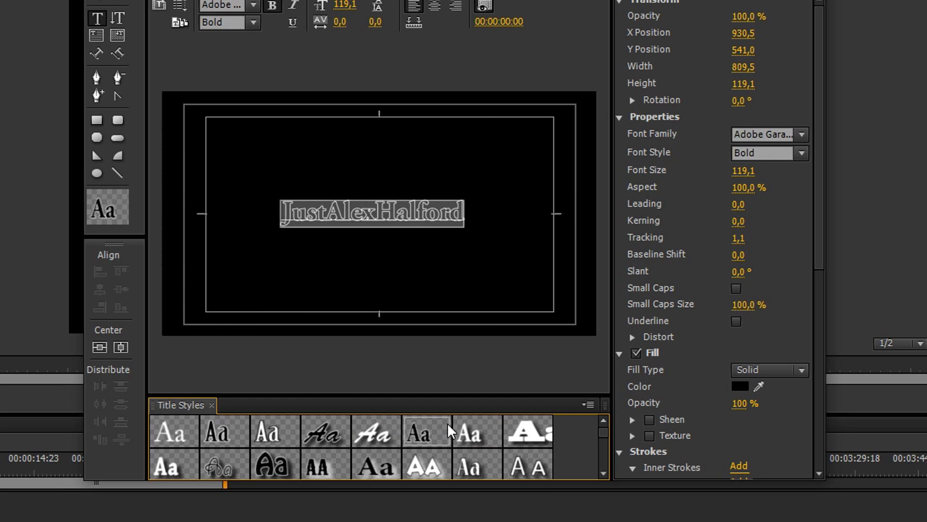
{"action": "left_click", "coordinate": [555, 441]}
{"action": "scroll", "coordinate": [378, 475], "scroll_direction": "down", "scroll_amount": 1}
{"action": "left_click", "coordinate": [219, 449]}
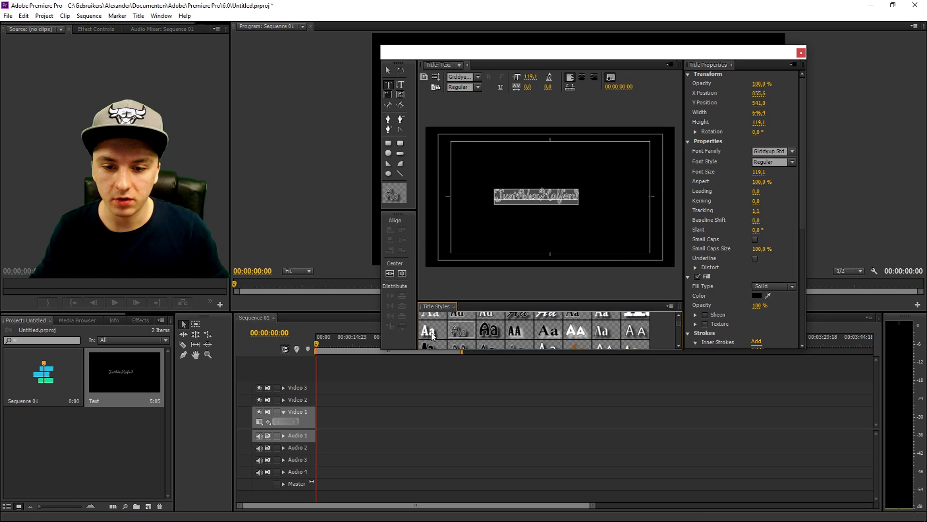
{"action": "left_click", "coordinate": [427, 331]}
{"action": "scroll", "coordinate": [532, 314], "scroll_direction": "up", "scroll_amount": 1}
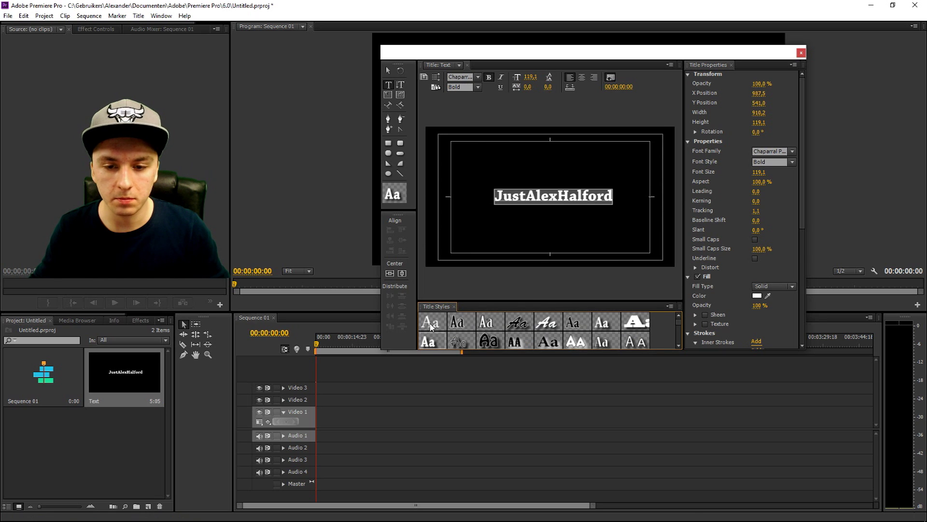
{"action": "left_click", "coordinate": [431, 327]}
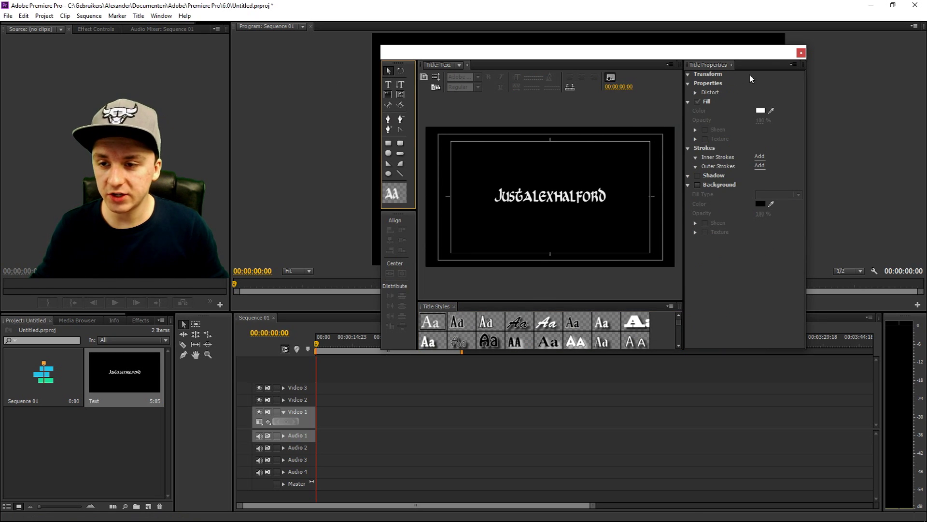
Close the Titler window to return to the main workspace.
{"action": "left_click", "coordinate": [801, 53]}
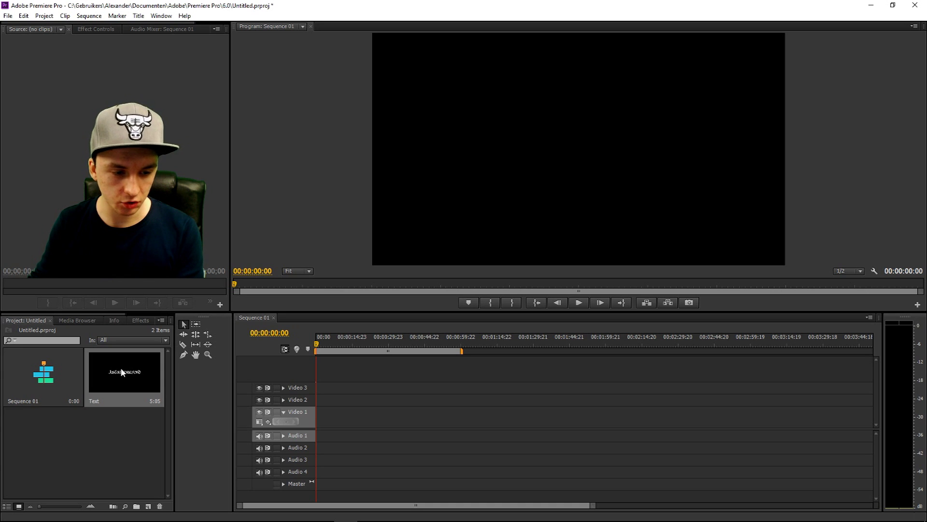
Place the Text title on Video 3, extend it to nearly three minutes, and shift it later.
{"action": "left_click", "coordinate": [122, 372]}
{"action": "left_click_drag", "start_coordinate": [155, 369], "coordinate": [338, 388]}
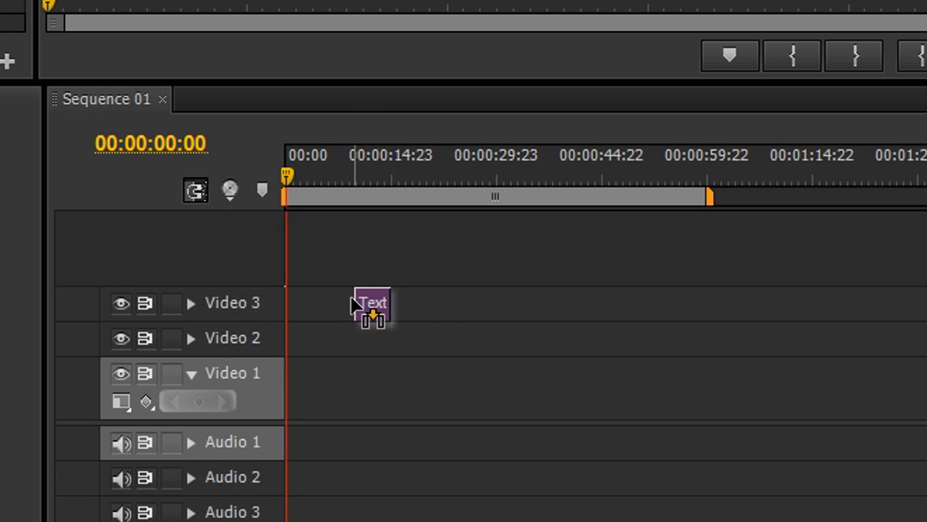
{"action": "left_click_drag", "start_coordinate": [350, 296], "coordinate": [295, 304]}
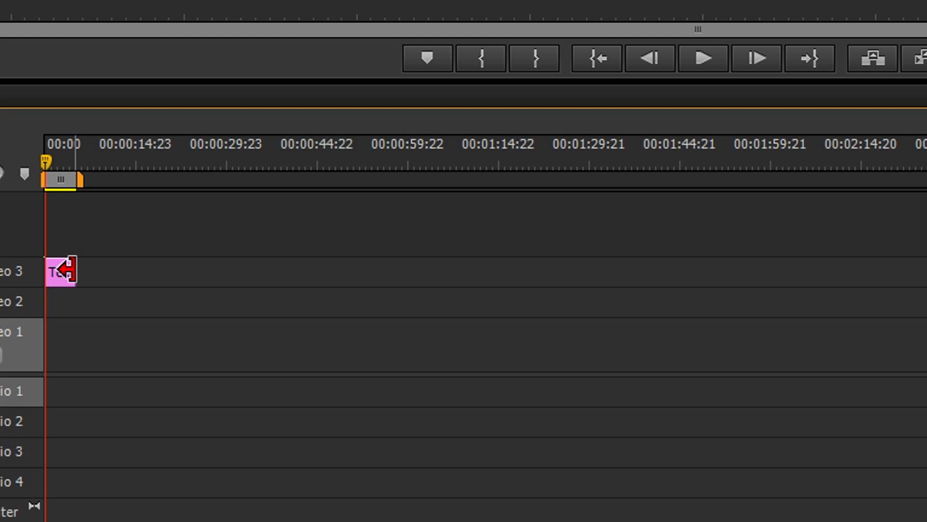
{"action": "left_click_drag", "start_coordinate": [325, 386], "coordinate": [737, 387]}
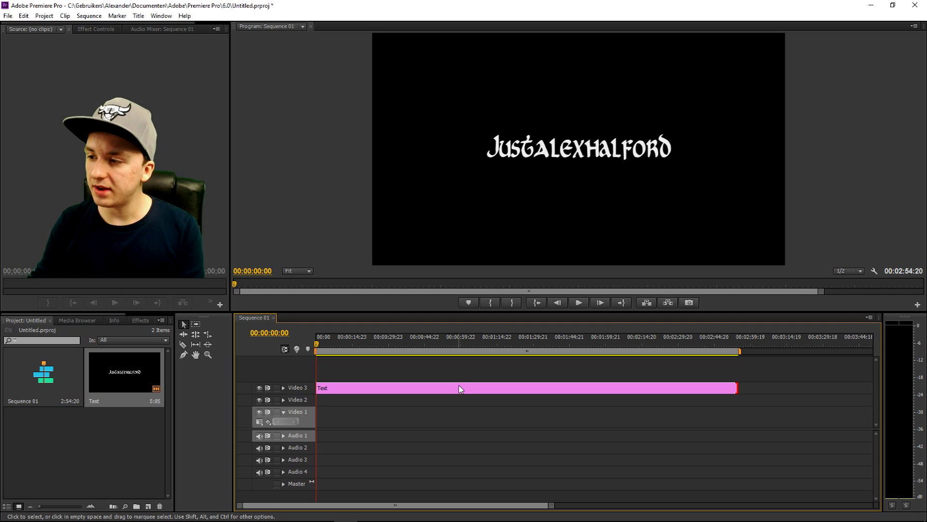
{"action": "left_click_drag", "start_coordinate": [460, 388], "coordinate": [528, 386]}
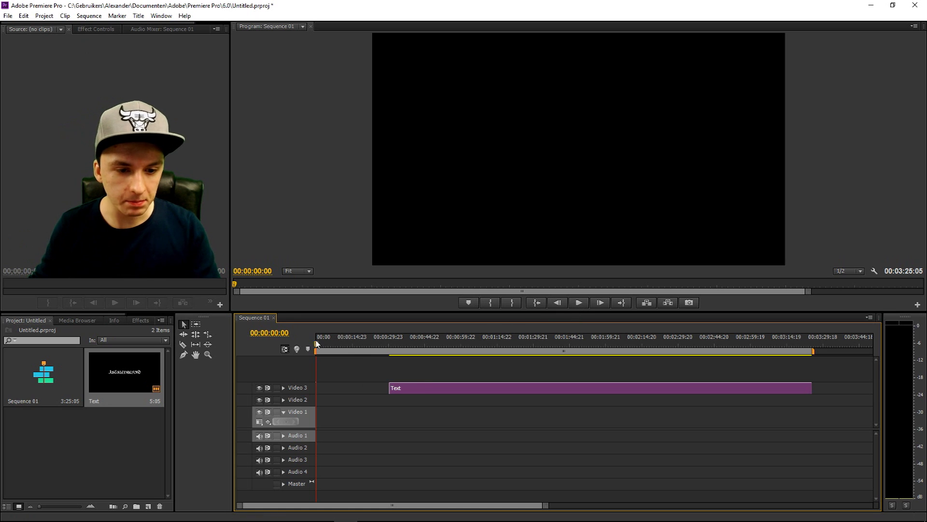
Slide the Text clip on Video 3 until it starts at 00:00:27:00 after black.
{"action": "left_click_drag", "start_coordinate": [432, 389], "coordinate": [395, 390]}
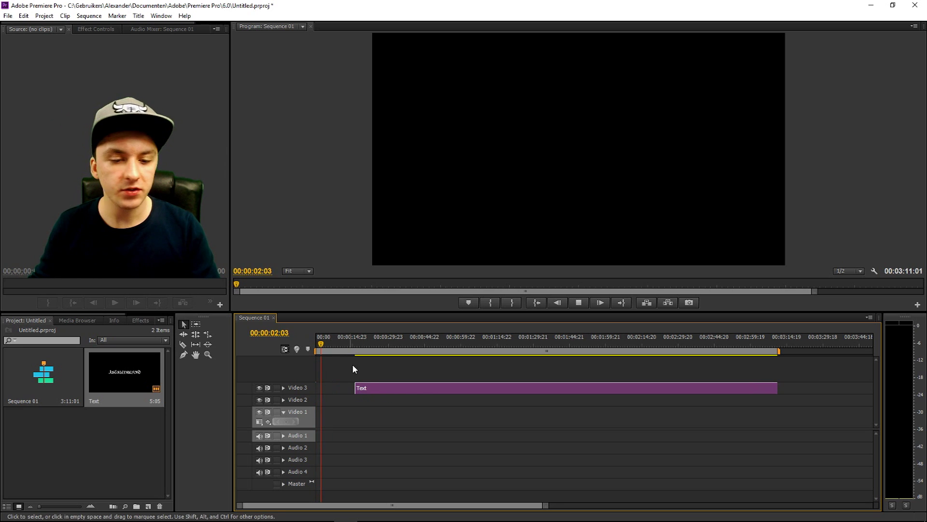
{"action": "left_click_drag", "start_coordinate": [379, 388], "coordinate": [363, 389]}
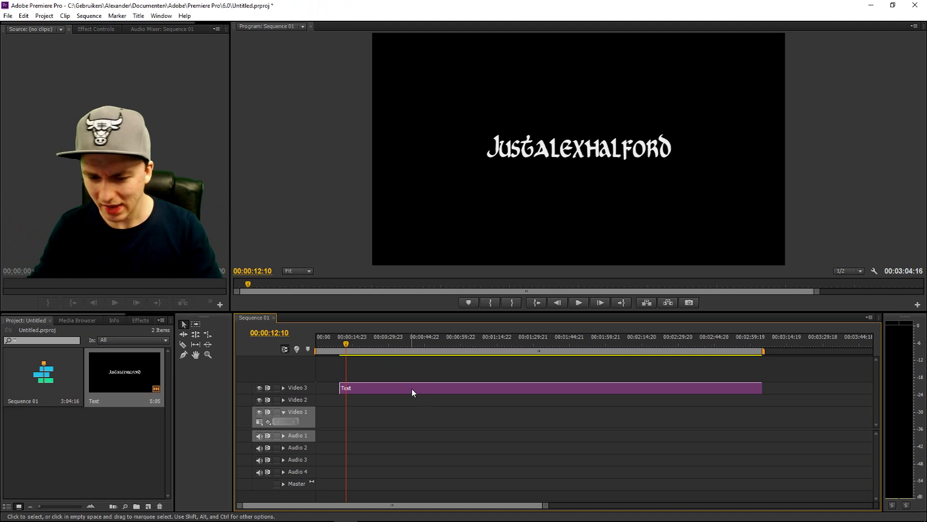
{"action": "left_click_drag", "start_coordinate": [412, 392], "coordinate": [430, 389]}
{"action": "key", "text": "Home"}
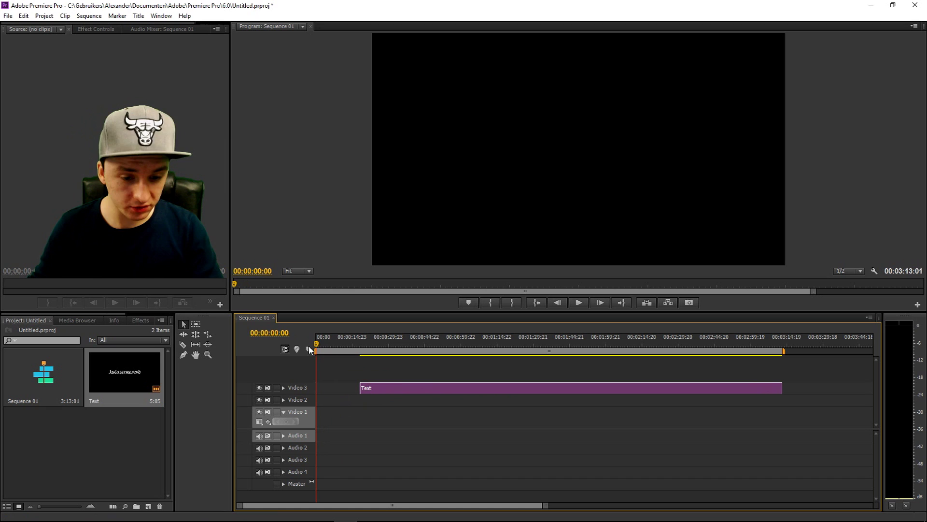
{"action": "left_click_drag", "start_coordinate": [358, 388], "coordinate": [423, 392]}
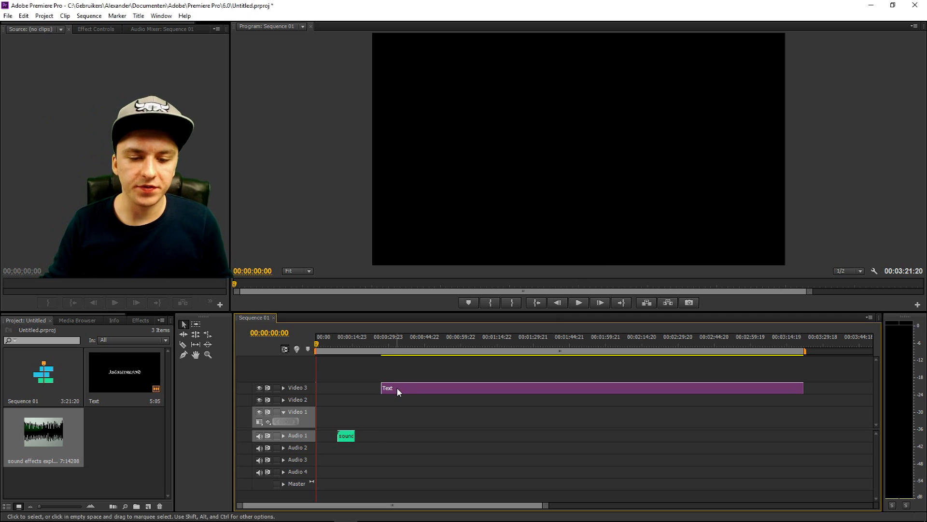
Select the explosion sound, shift the Text clip later on Video 3, and preview the start.
{"action": "left_click_drag", "start_coordinate": [396, 387], "coordinate": [358, 387]}
{"action": "left_click", "coordinate": [393, 254]}
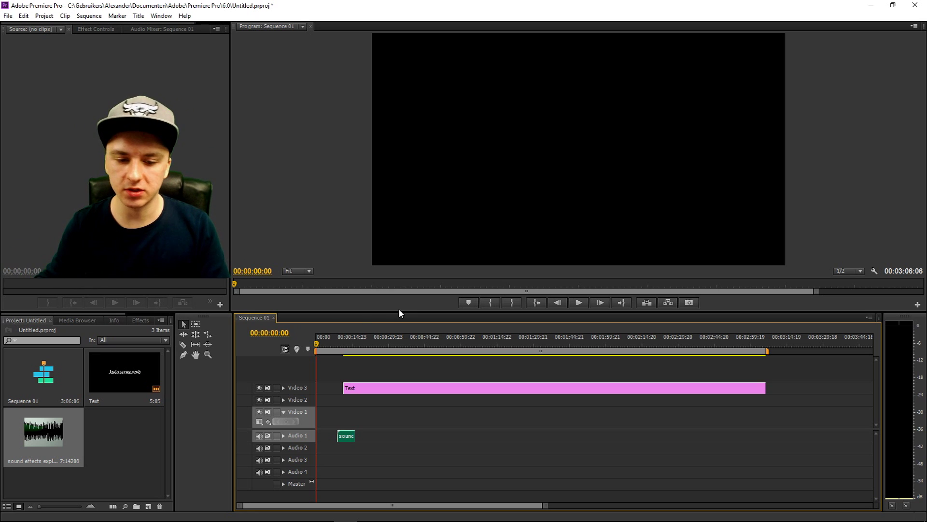
{"action": "left_click_drag", "start_coordinate": [373, 389], "coordinate": [399, 393]}
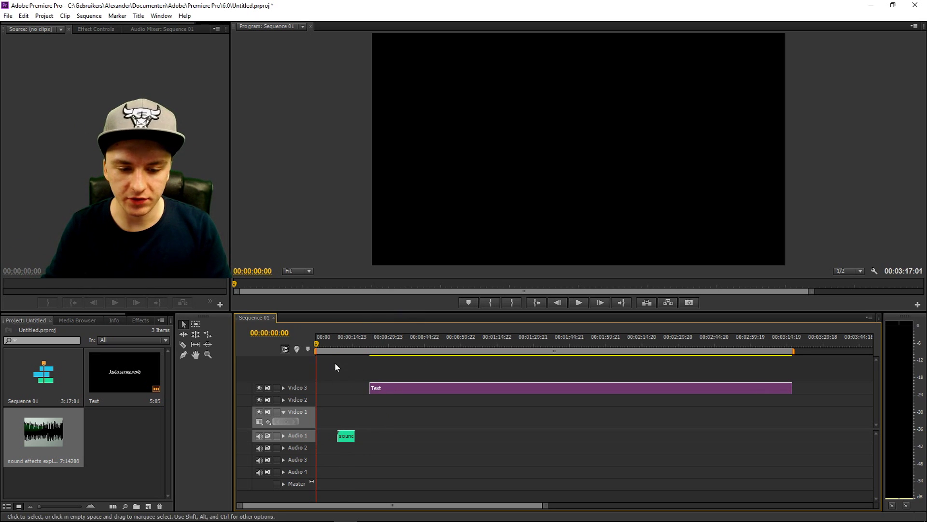
{"action": "key", "text": "equal"}
{"action": "key", "text": "space"}
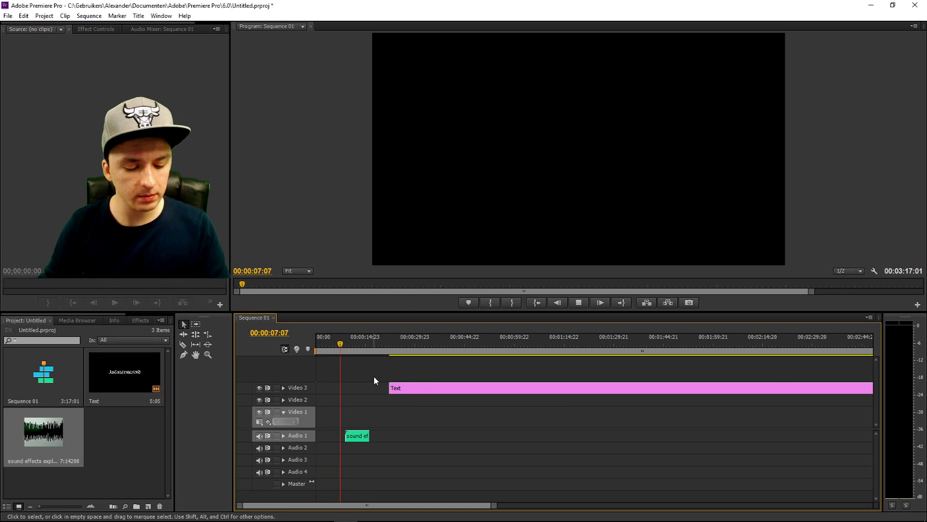
Preview the sequence opening while zooming the timeline in and out around the start.
{"action": "key", "text": "equal"}
{"action": "key", "text": "equal"}
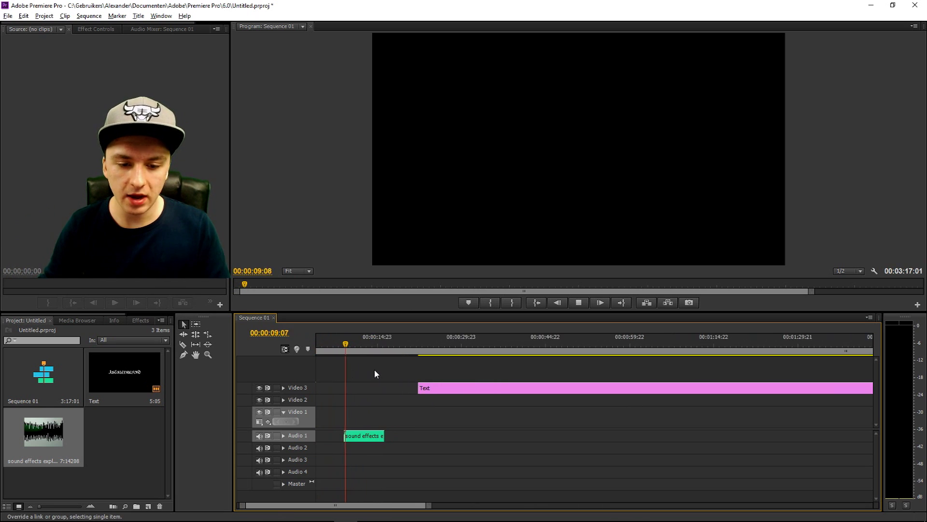
{"action": "key", "text": "space"}
{"action": "key", "text": "minus"}
{"action": "key", "text": "equal"}
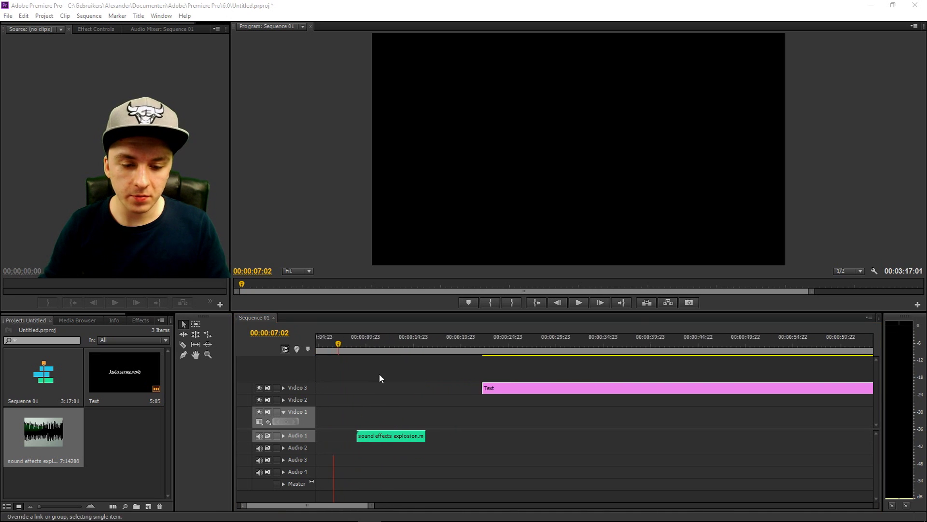
{"action": "key", "text": "minus"}
{"action": "key", "text": "minus"}
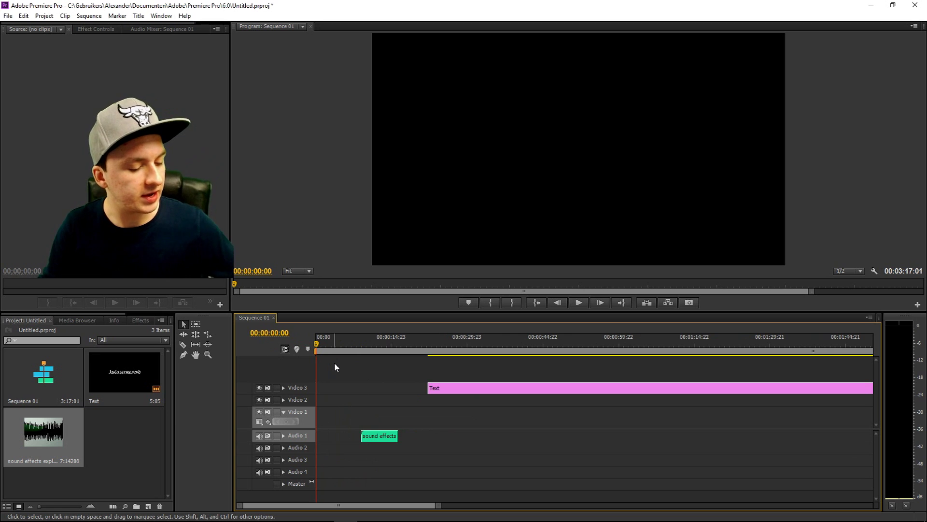
{"action": "key", "text": "space"}
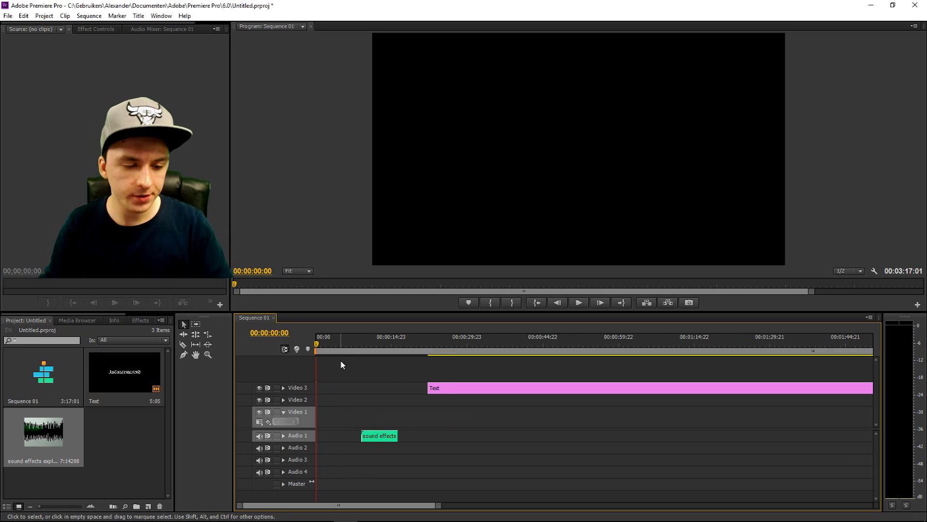
{"action": "key", "text": "equal"}
Move the Text clip earlier and the explosion sound later so both land near ten seconds.
{"action": "left_click", "coordinate": [476, 393]}
{"action": "left_click_drag", "start_coordinate": [475, 394], "coordinate": [411, 394]}
{"action": "left_click", "coordinate": [392, 439]}
{"action": "left_click_drag", "start_coordinate": [393, 438], "coordinate": [417, 438]}
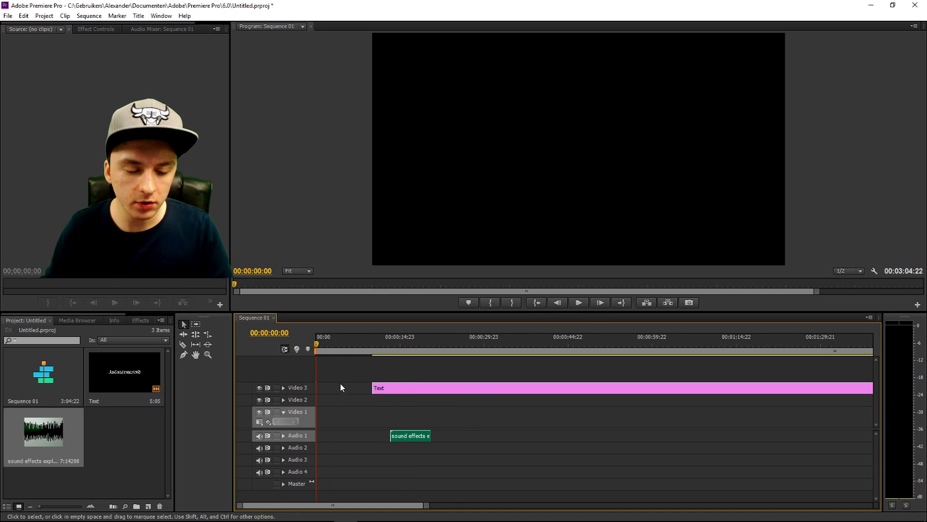
{"action": "scroll", "coordinate": [340, 381], "scroll_direction": "up", "scroll_amount": 5}
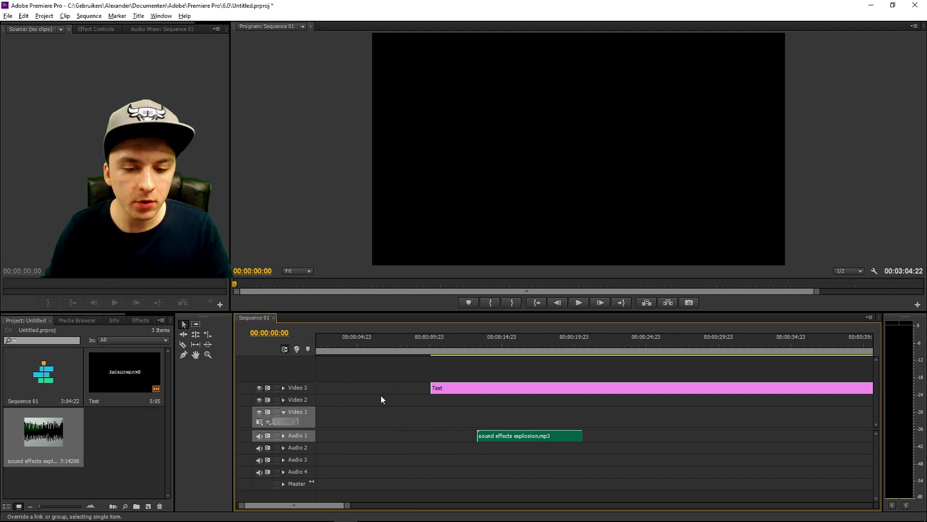
Move the explosion sound earlier and snap the Text clip's start to it, then check the title around four seconds.
{"action": "left_click_drag", "start_coordinate": [517, 437], "coordinate": [414, 435]}
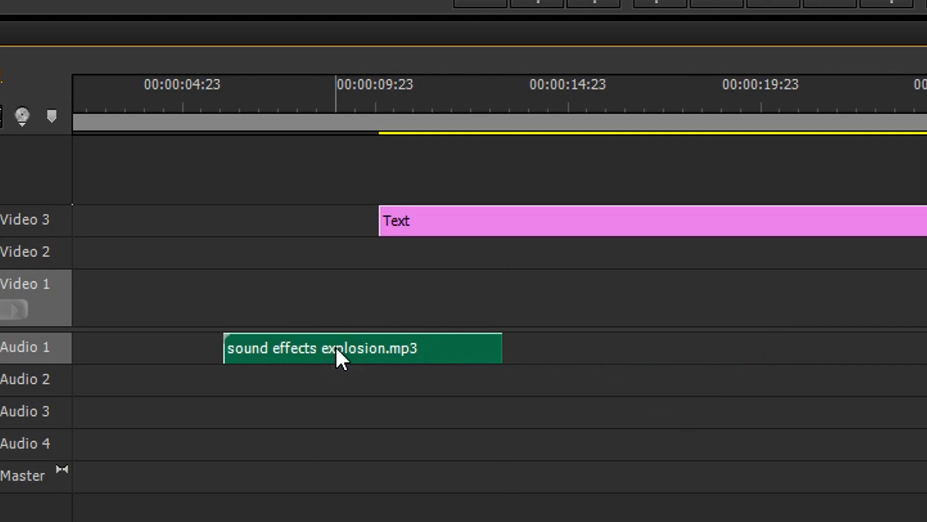
{"action": "left_click_drag", "start_coordinate": [466, 232], "coordinate": [329, 228]}
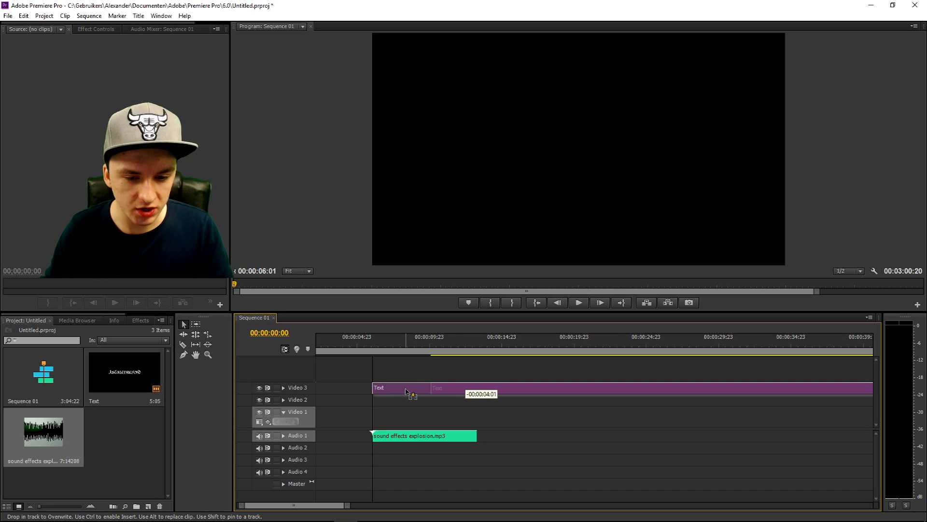
{"action": "left_click_drag", "start_coordinate": [406, 391], "coordinate": [404, 391]}
{"action": "left_click_drag", "start_coordinate": [311, 505], "coordinate": [319, 505]}
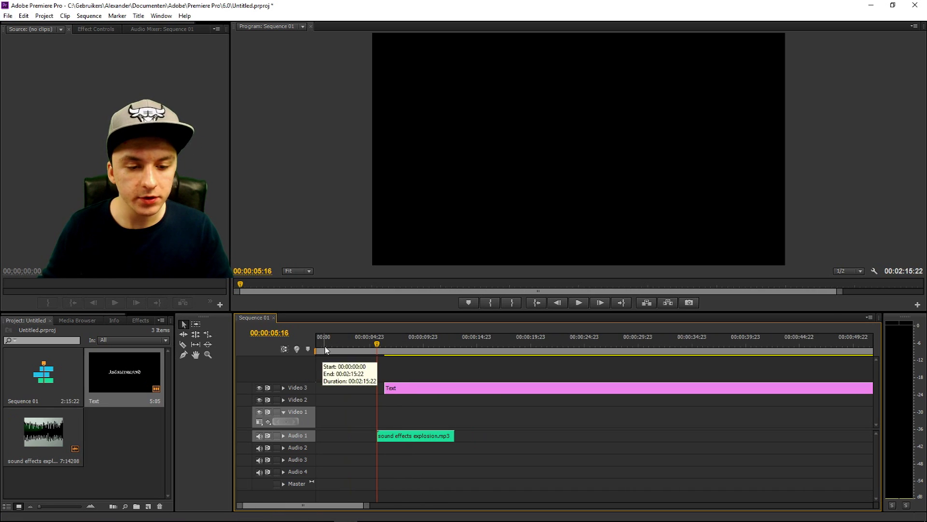
{"action": "left_click_drag", "start_coordinate": [326, 348], "coordinate": [267, 341]}
{"action": "left_click", "coordinate": [366, 344]}
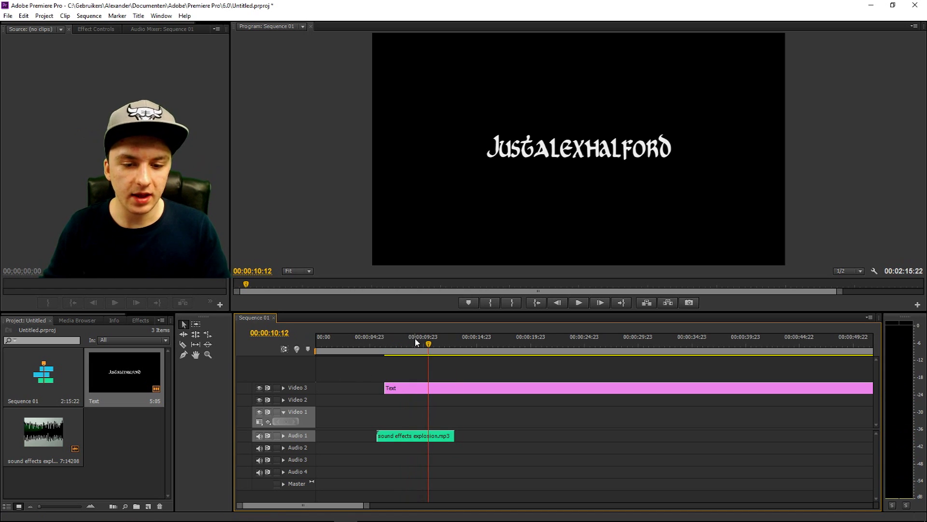
Trim the Text clip's end so Sequence 01 runs 00:00:12:22 in total.
{"action": "scroll", "coordinate": [414, 393], "scroll_direction": "right", "scroll_amount": 3}
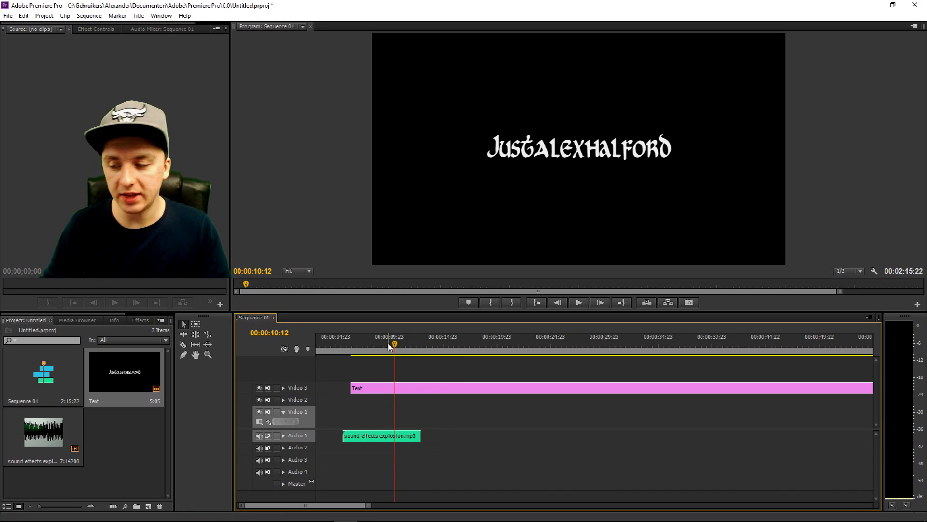
{"action": "left_click", "coordinate": [407, 341]}
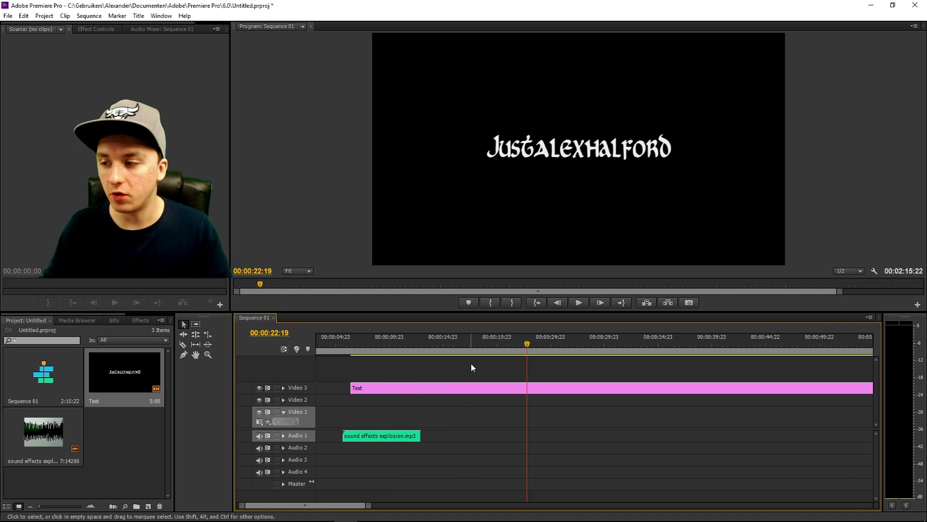
{"action": "scroll", "coordinate": [387, 385], "scroll_direction": "down", "scroll_amount": 4}
{"action": "key", "text": "space"}
{"action": "scroll", "coordinate": [377, 386], "scroll_direction": "down", "scroll_amount": 2}
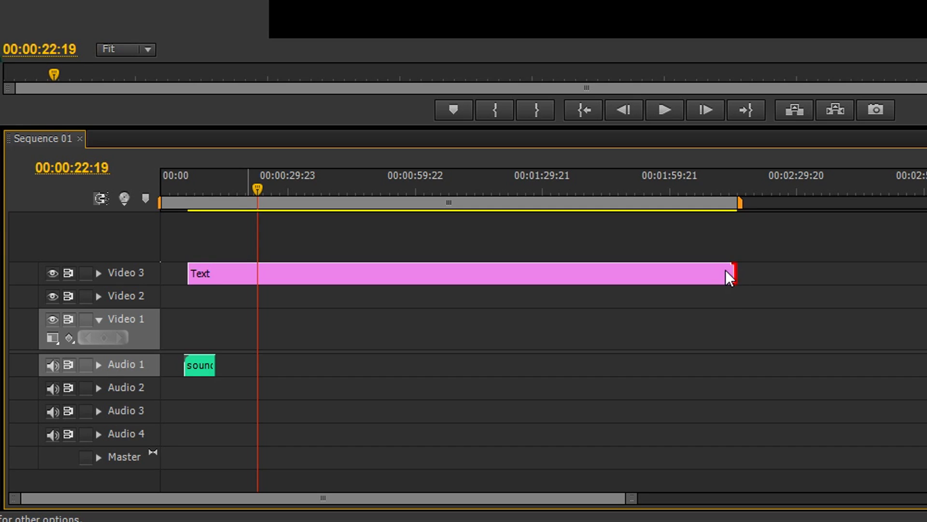
{"action": "left_click_drag", "start_coordinate": [731, 271], "coordinate": [483, 269]}
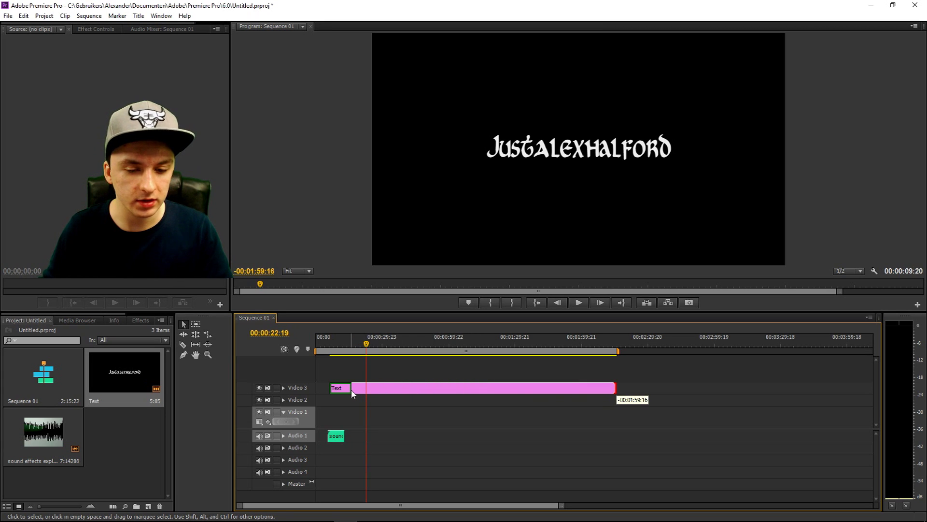
{"action": "left_click_drag", "start_coordinate": [352, 392], "coordinate": [351, 390]}
{"action": "scroll", "coordinate": [353, 410], "scroll_direction": "up", "scroll_amount": 5}
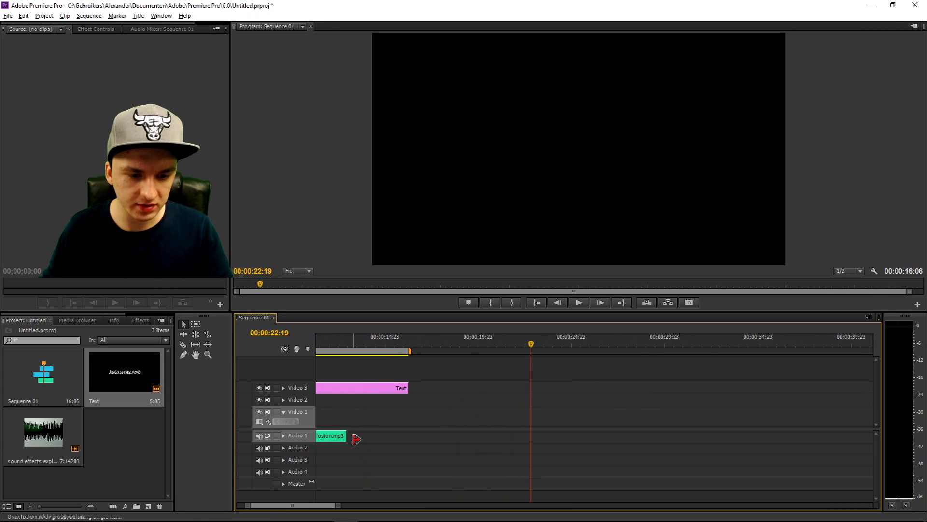
{"action": "left_click_drag", "start_coordinate": [314, 504], "coordinate": [307, 505]}
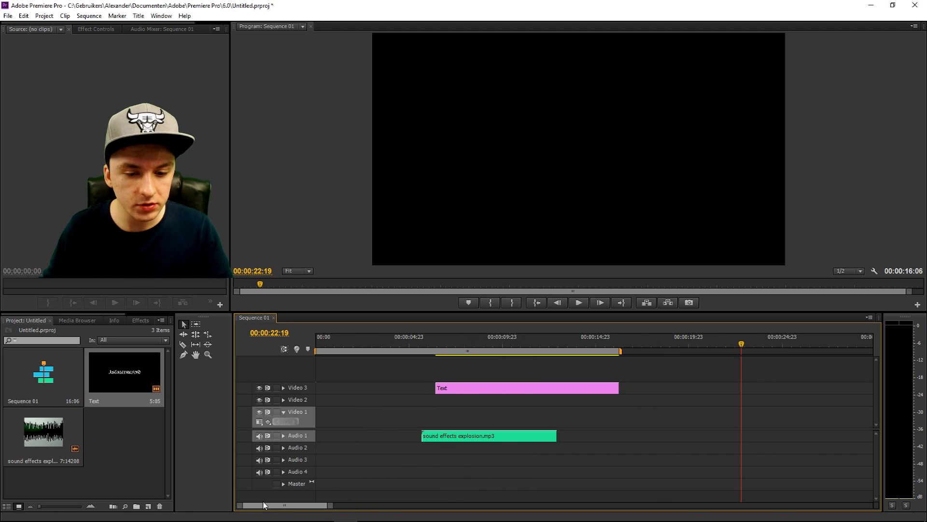
{"action": "left_click", "coordinate": [400, 346]}
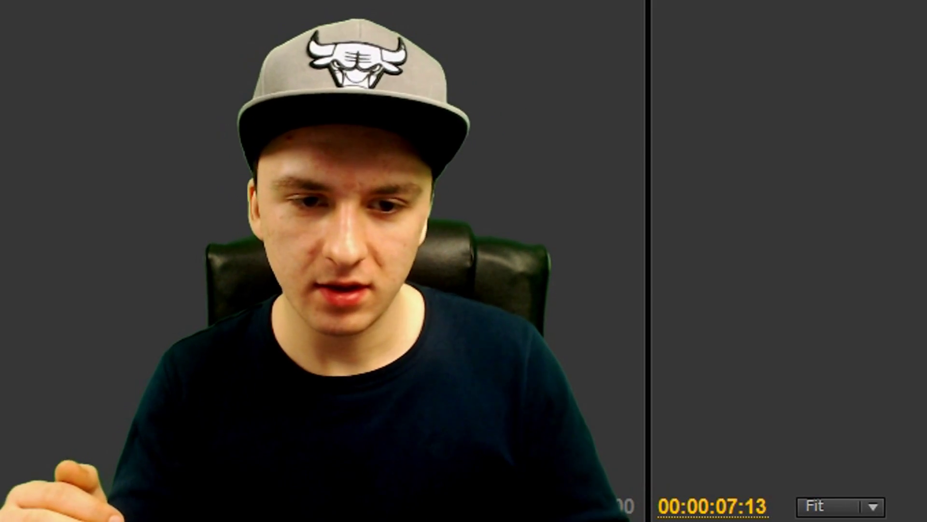
{"action": "key", "text": "space"}
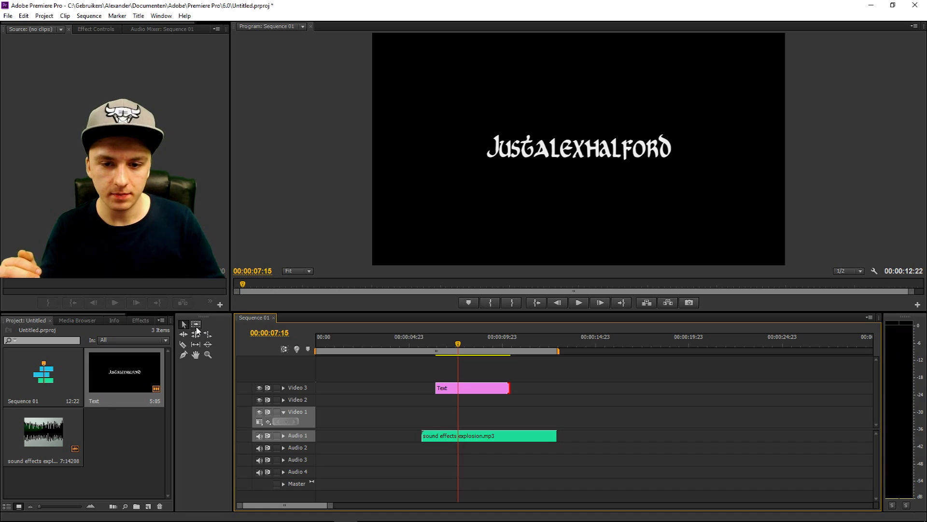